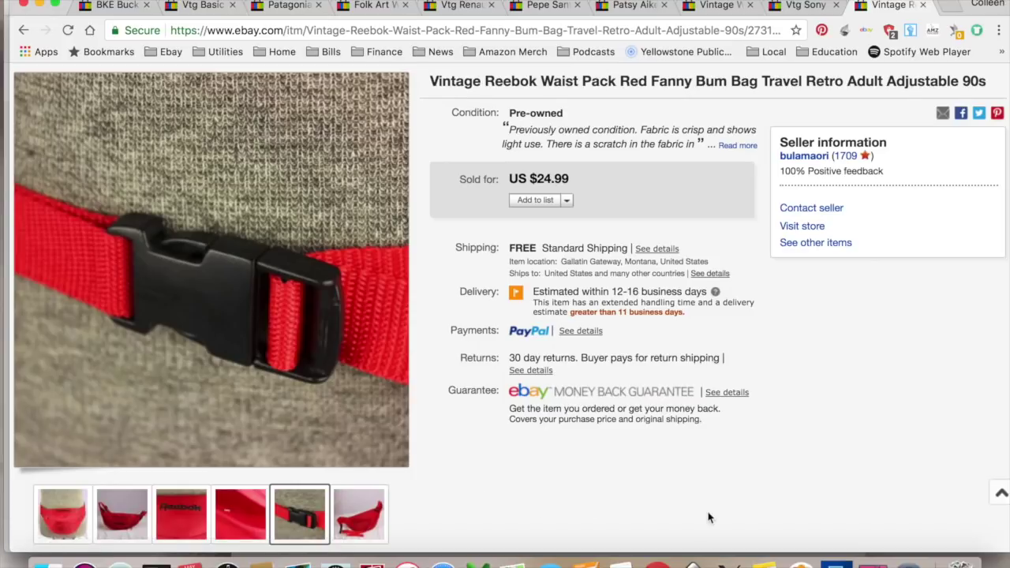
# Show the listing photo of the whole red Reebok waist pack from the front.
pyautogui.click(124, 519)
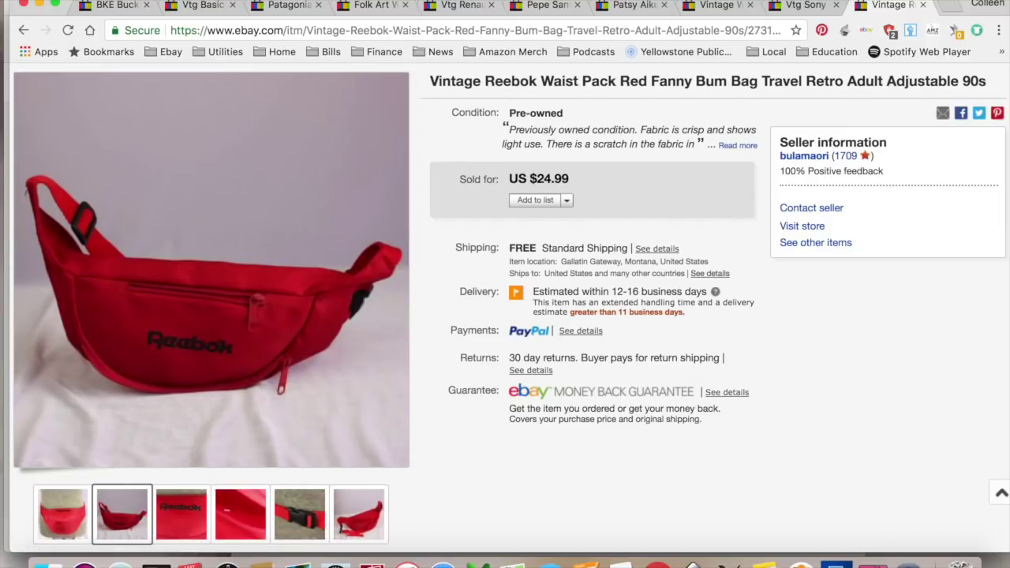
# Open the vacation settings from the selling tools and turn on the out of office email response.
pyautogui.press('super+Tab')
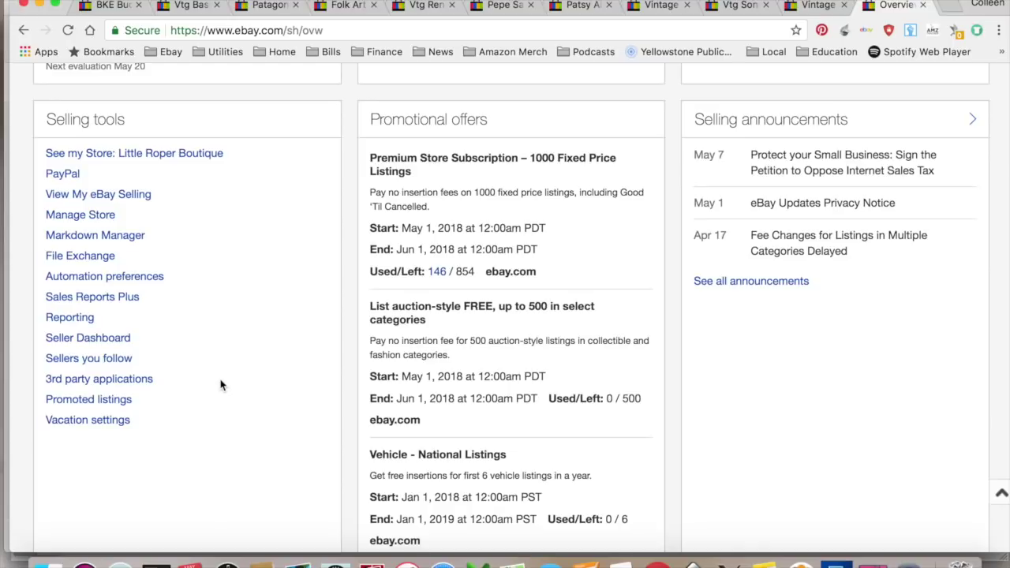
pyautogui.click(109, 424)
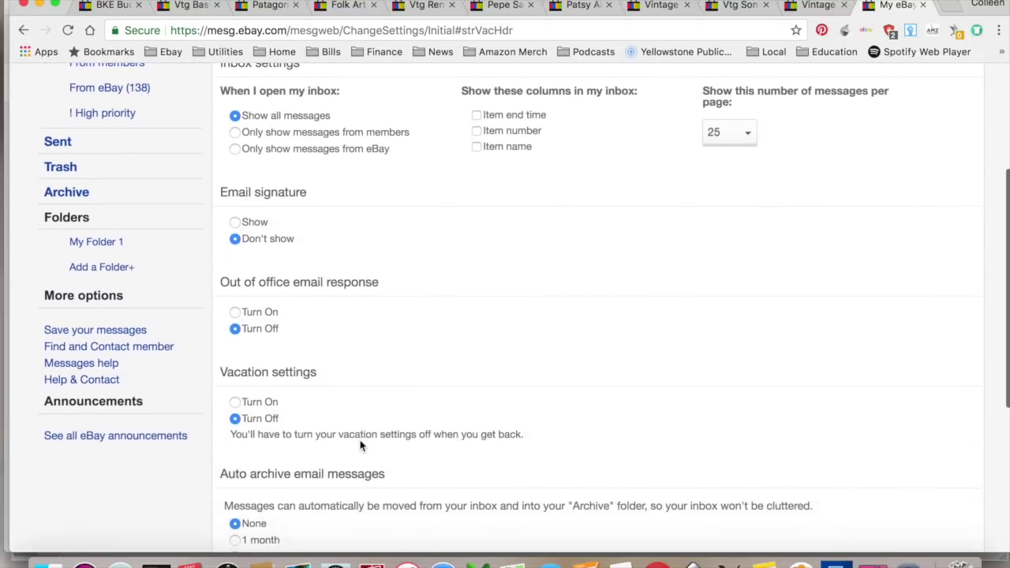
pyautogui.click(235, 308)
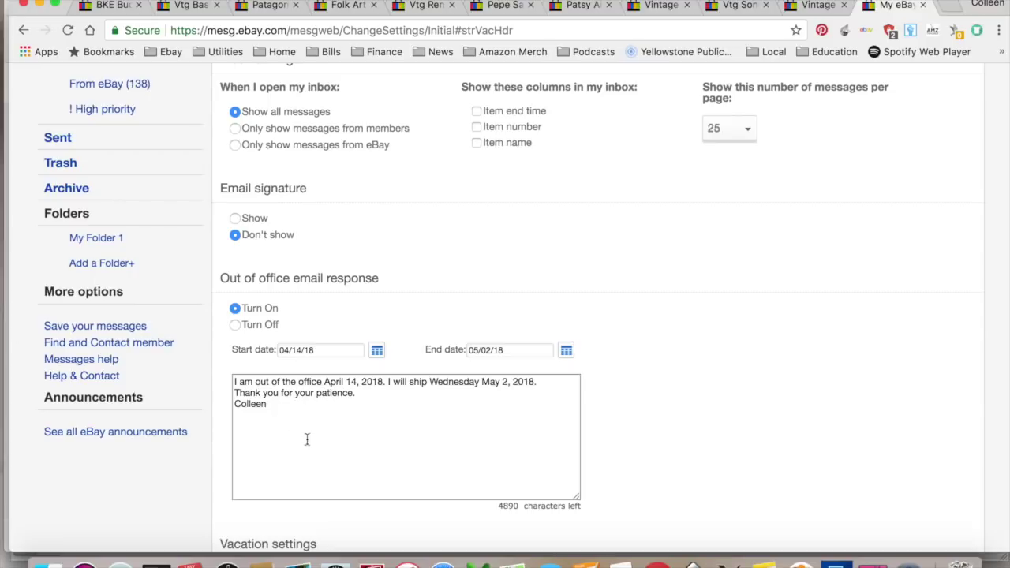
# Turn on vacation settings and enter the store message "I am on holiday with my family and will be shipping on May 2 when I return.".
pyautogui.scroll(-5, 320, 464)
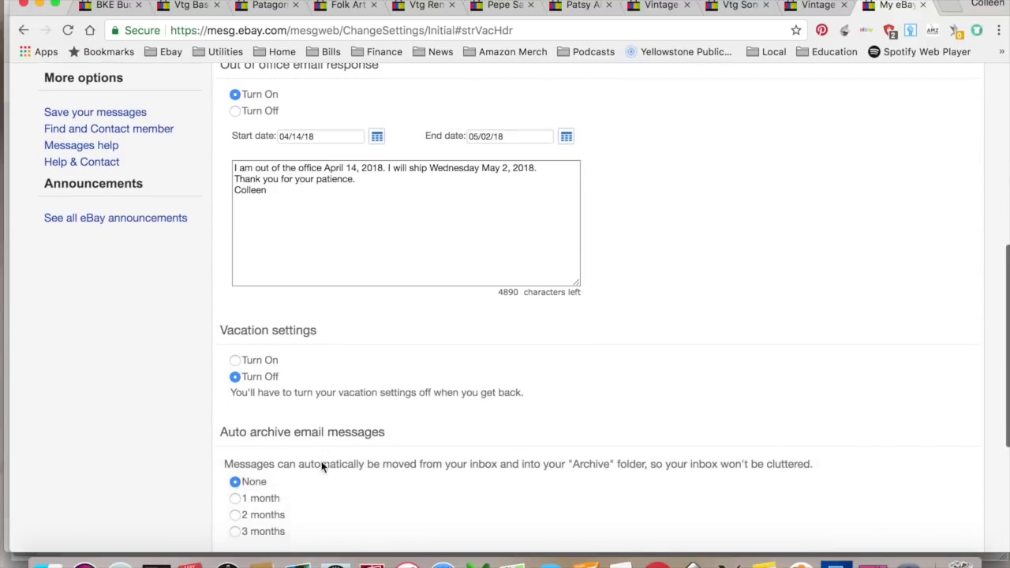
pyautogui.scroll(-1, 322, 466)
pyautogui.scroll(-1, 322, 465)
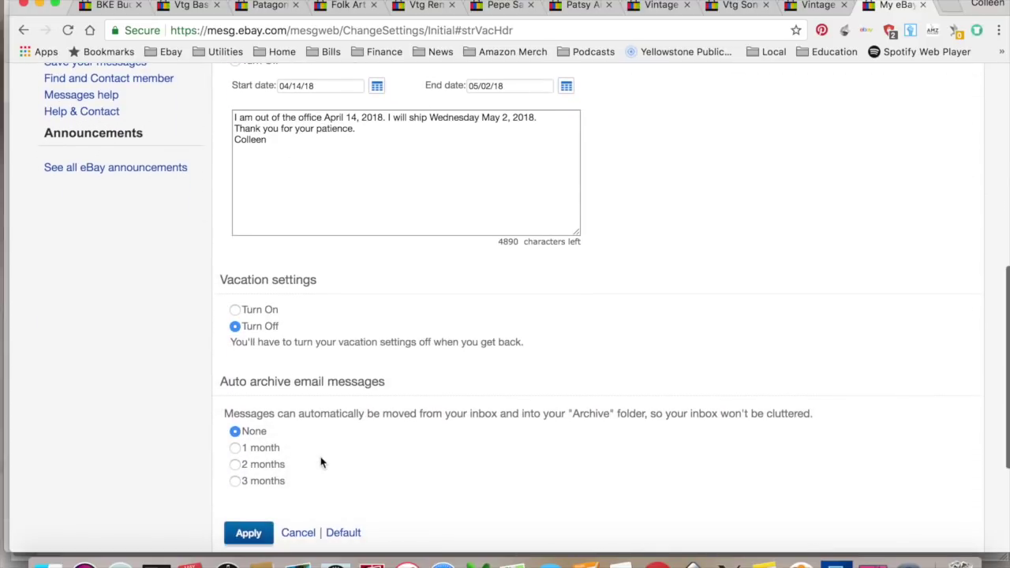
pyautogui.click(235, 310)
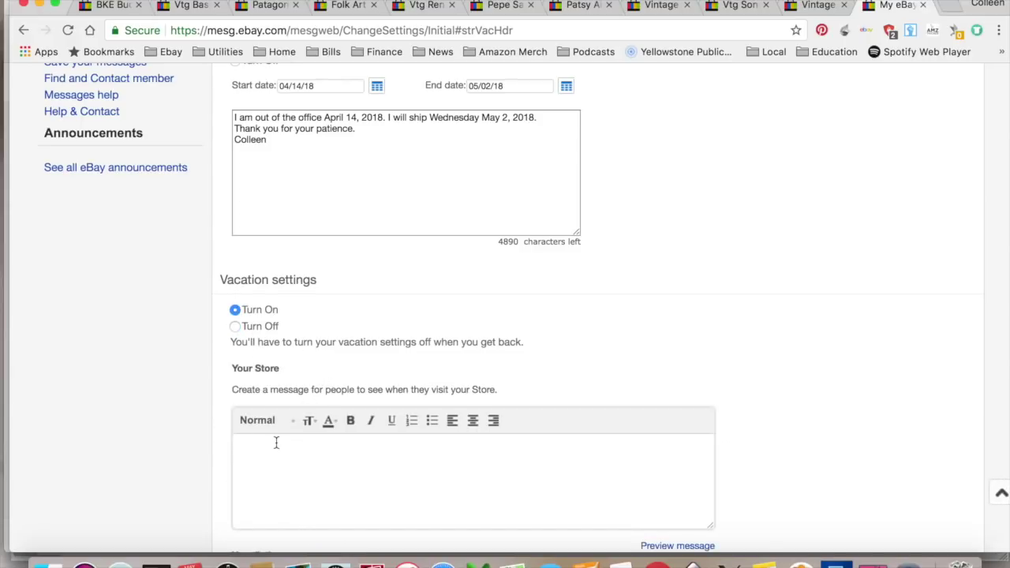
pyautogui.scroll(-2, 276, 442)
pyautogui.scroll(-2, 276, 443)
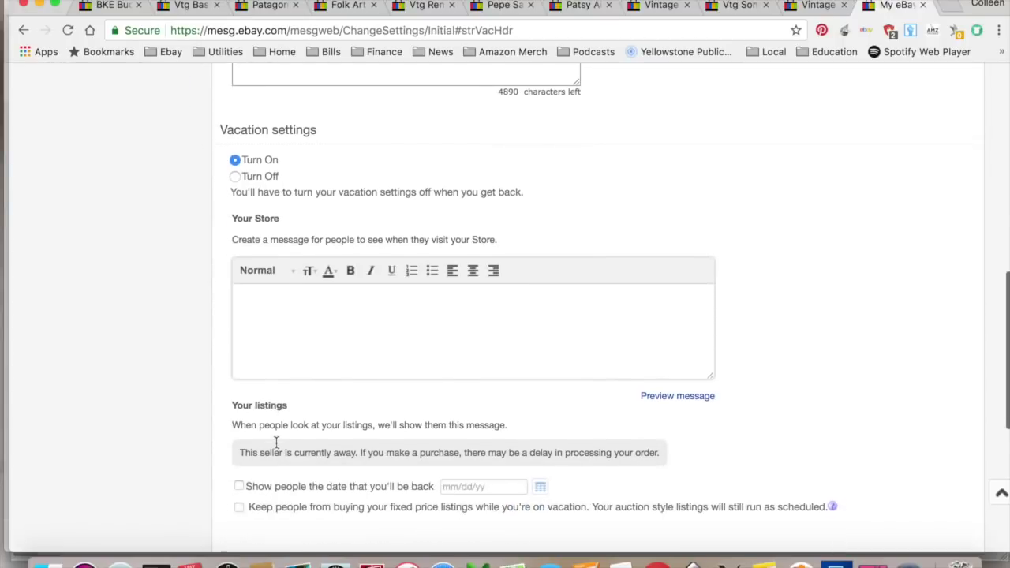
pyautogui.scroll(1, 275, 441)
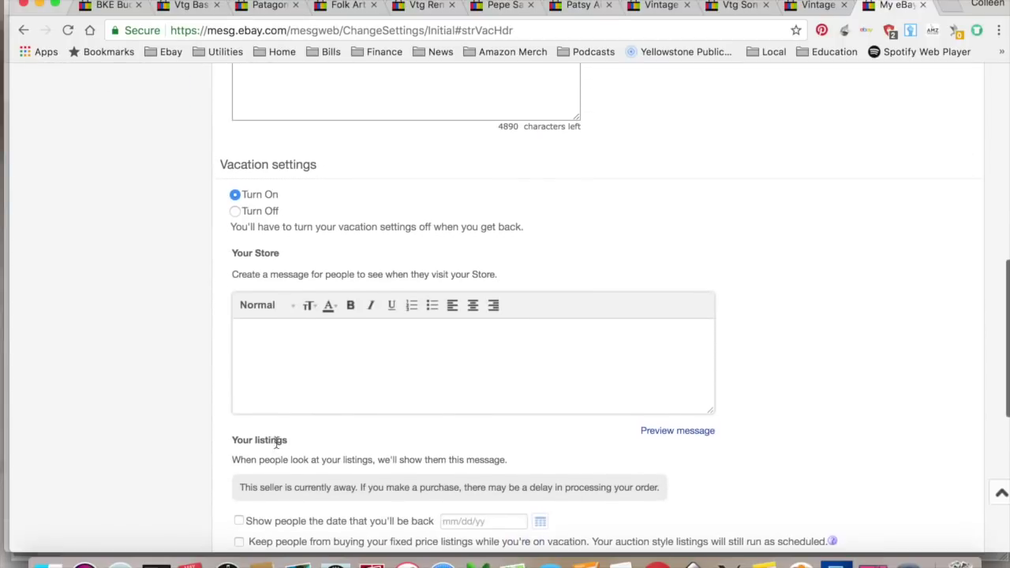
pyautogui.click(261, 335)
pyautogui.write('I am on holiday with my family and will be shipping on May 2 when I return.')
# Enable showing people the return date in the listings' vacation message and set it to 05/07/18.
pyautogui.scroll(-3, 262, 338)
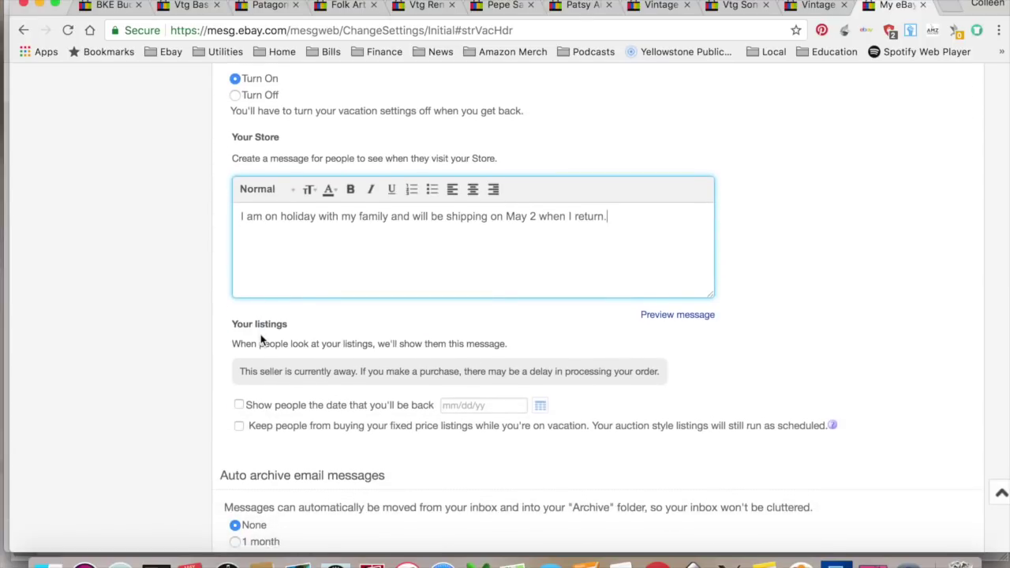
pyautogui.scroll(-2, 262, 339)
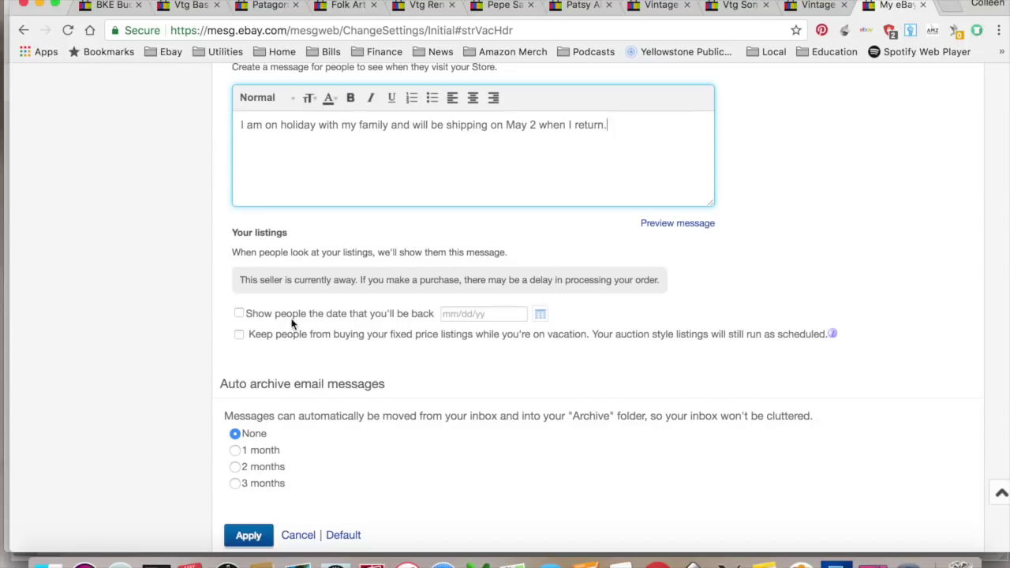
pyautogui.click(239, 314)
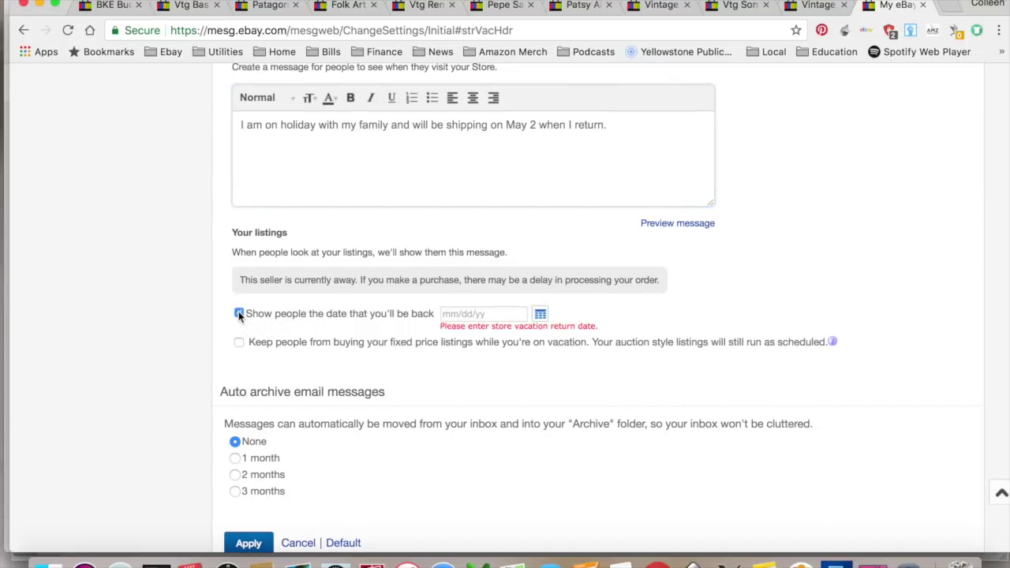
pyautogui.click(540, 315)
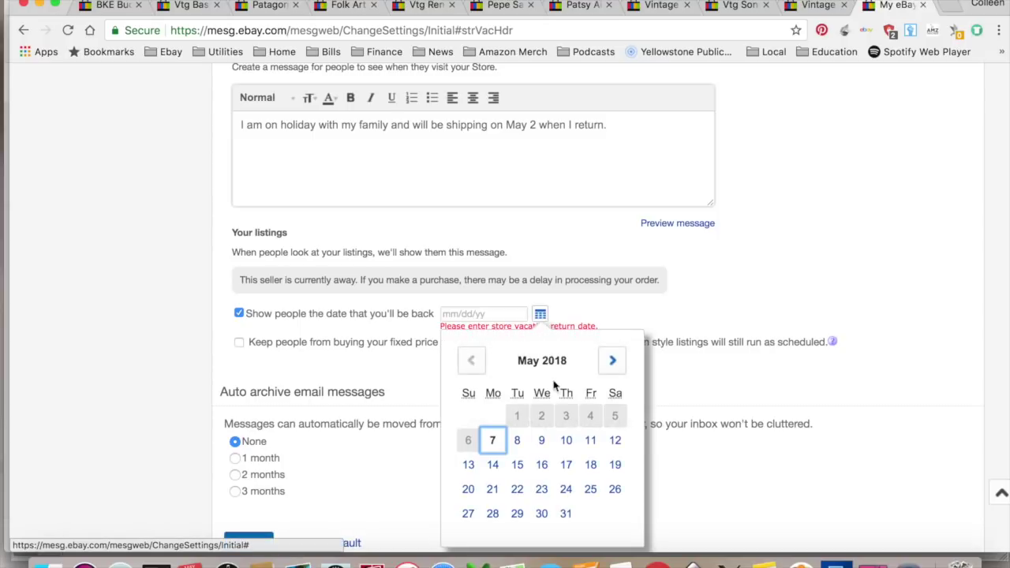
pyautogui.click(493, 440)
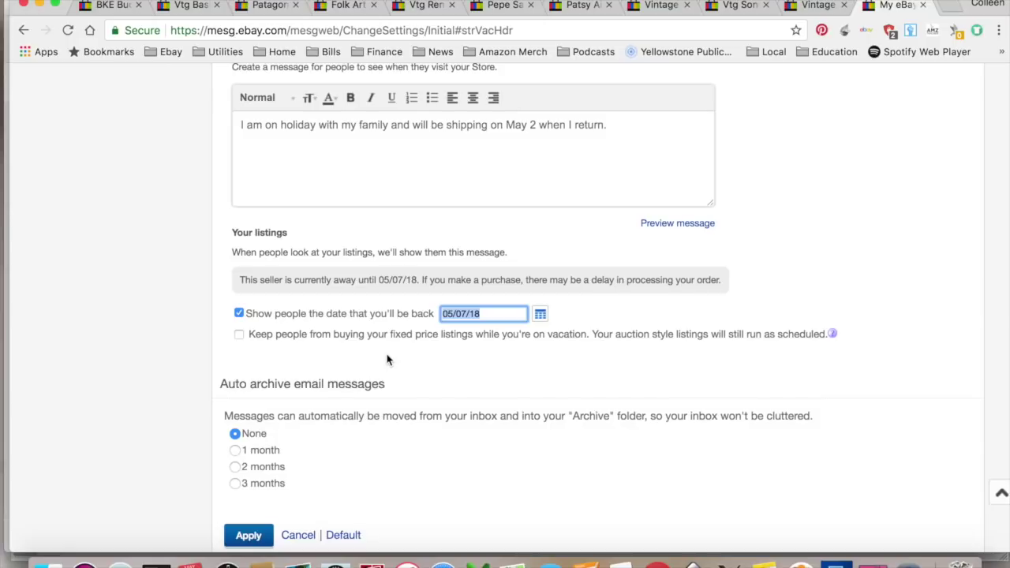
# Select all listings on the active listings page and open listings 1 - 500 for bulk editing.
pyautogui.scroll(10, 386, 360)
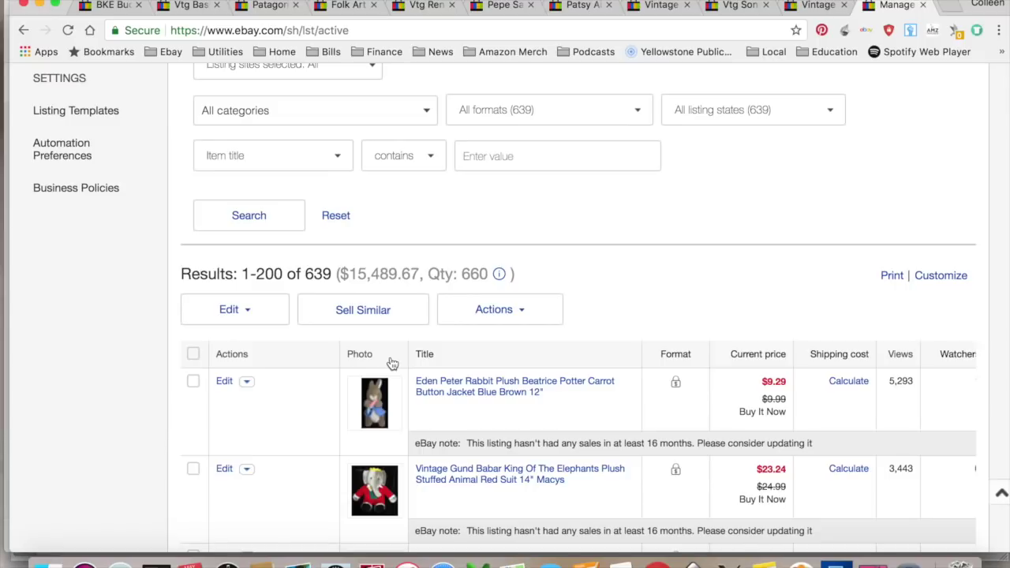
pyautogui.click(192, 354)
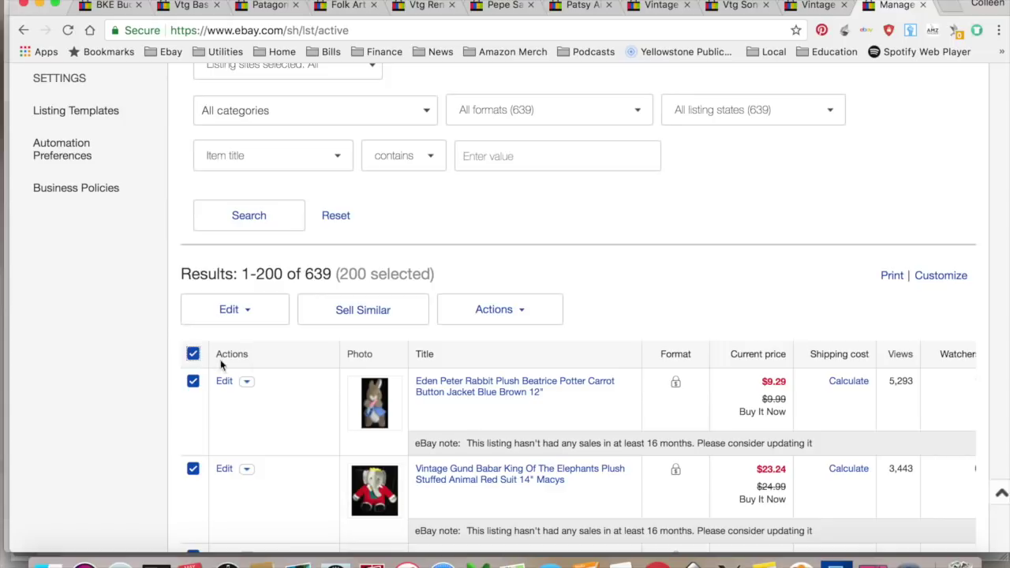
pyautogui.click(246, 318)
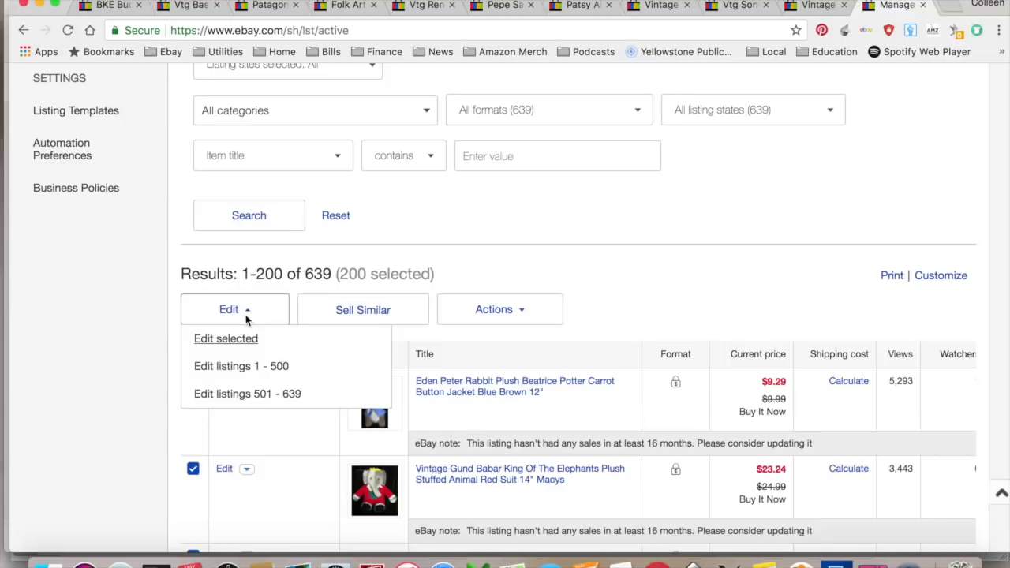
pyautogui.click(248, 367)
pyautogui.scroll(-3, 243, 369)
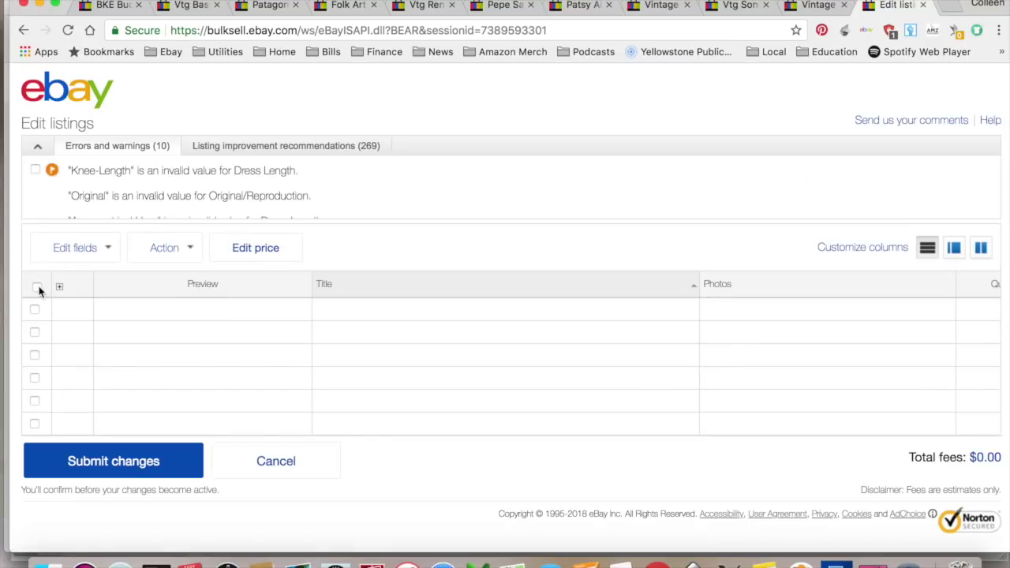
# Change the handling time of all 500 listings in bulk to 1 business day, then save and submit the changes.
pyautogui.click(102, 249)
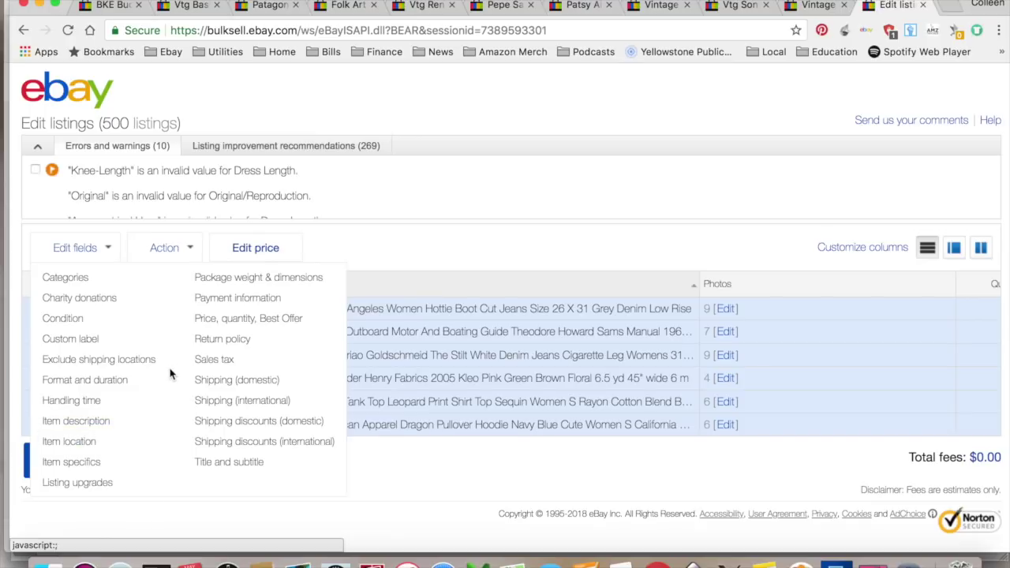
pyautogui.click(105, 401)
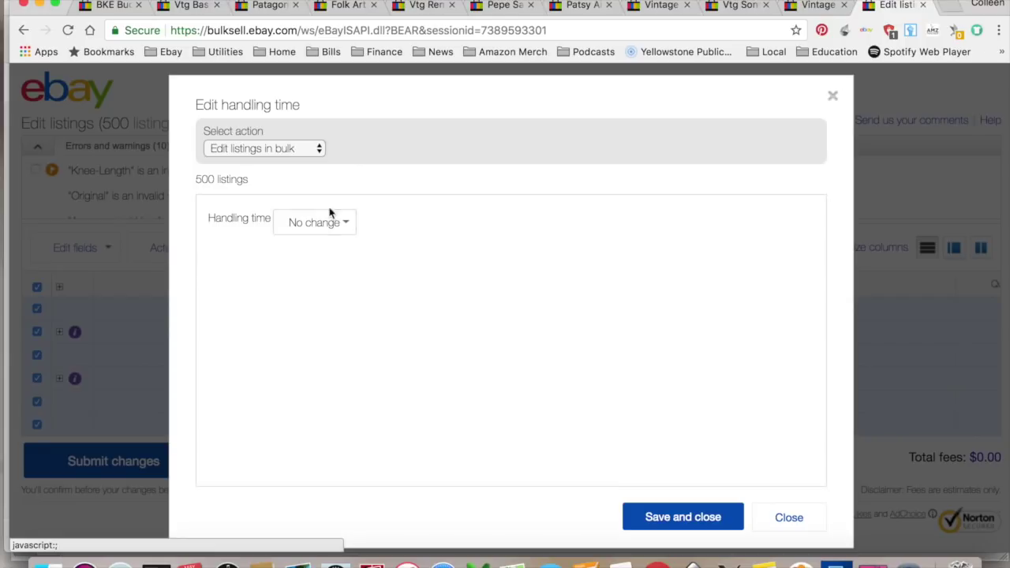
pyautogui.click(344, 229)
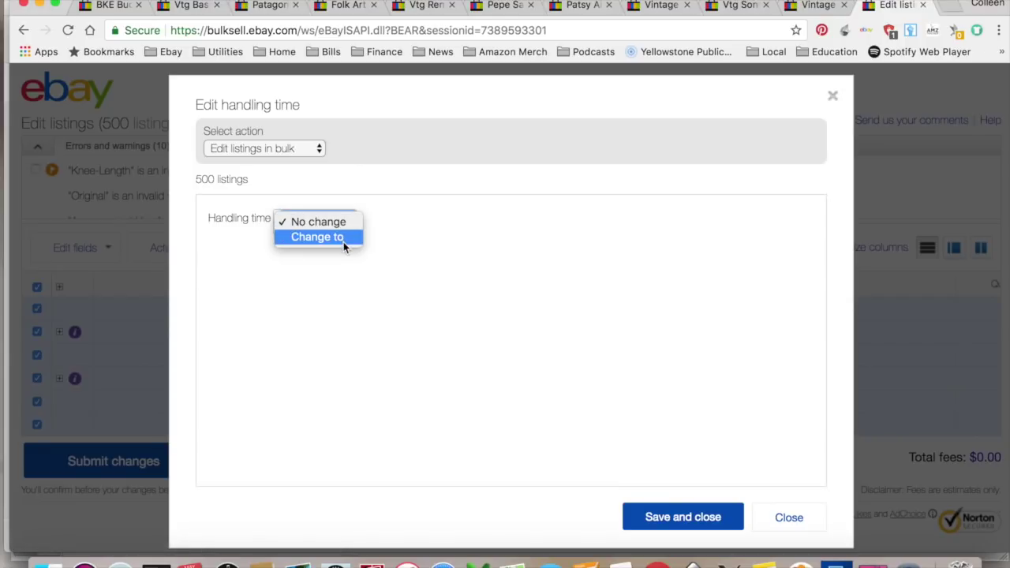
pyautogui.click(344, 238)
pyautogui.click(471, 224)
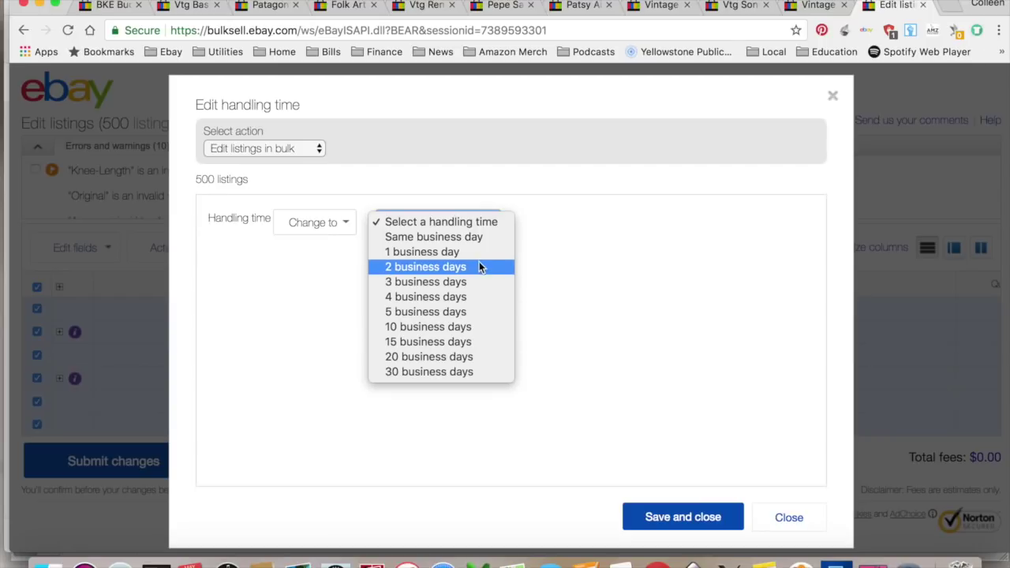
pyautogui.click(456, 251)
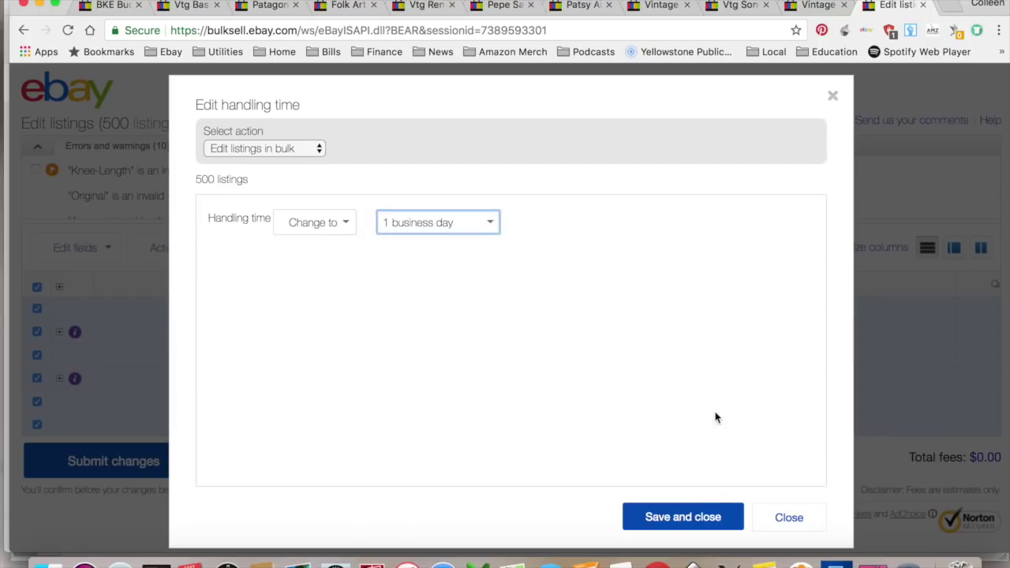
pyautogui.click(678, 519)
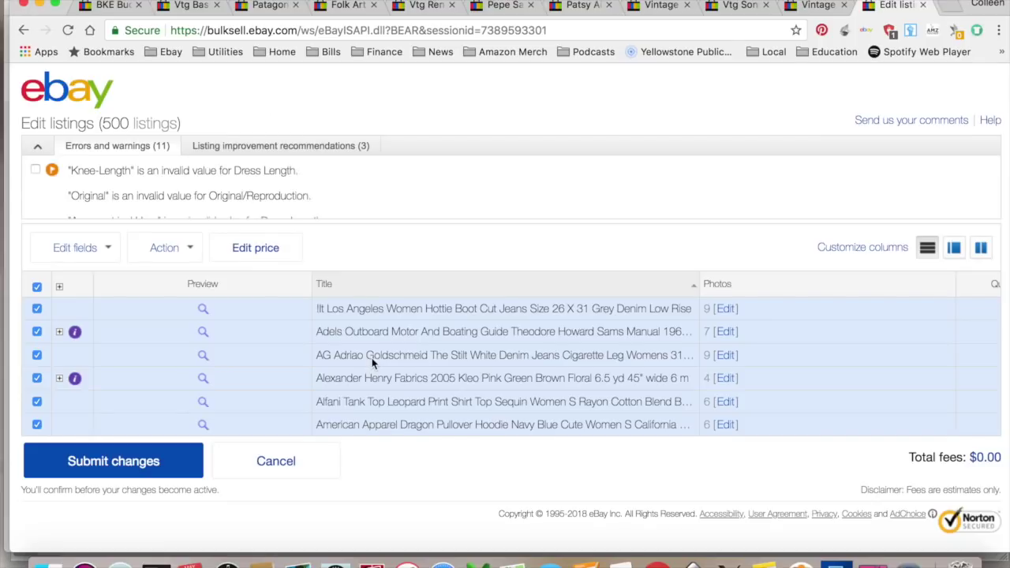
pyautogui.click(124, 472)
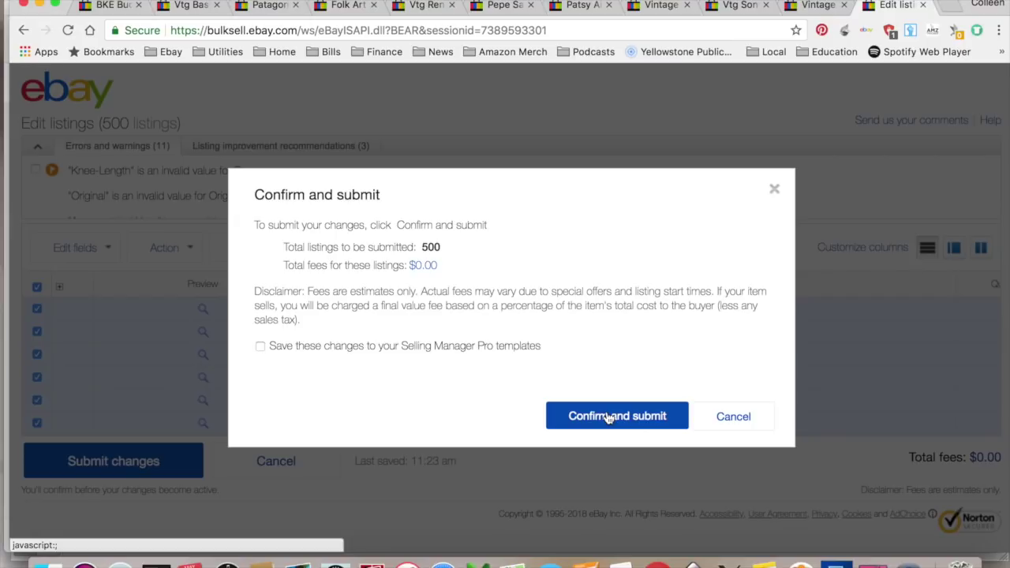
pyautogui.click(608, 417)
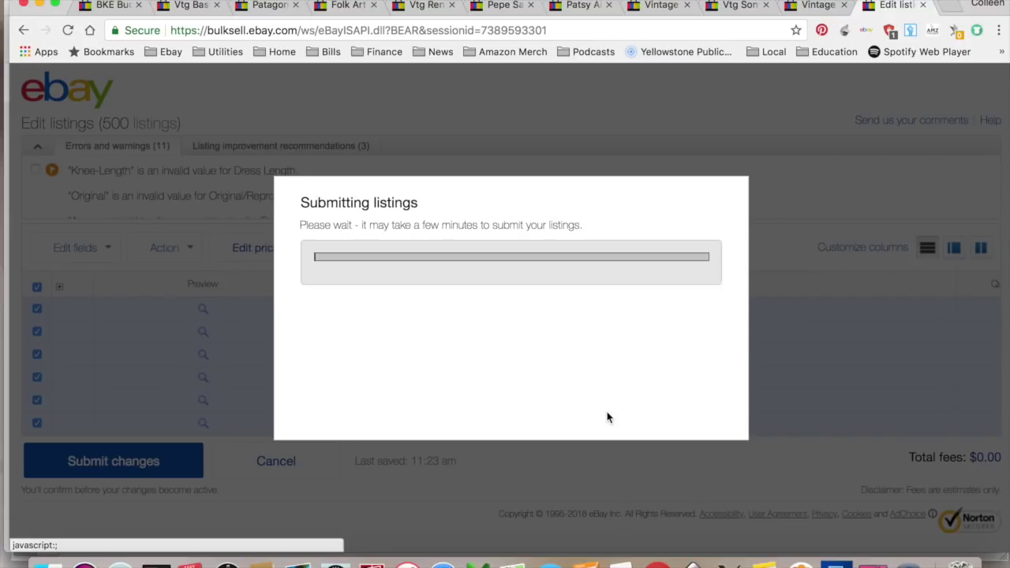